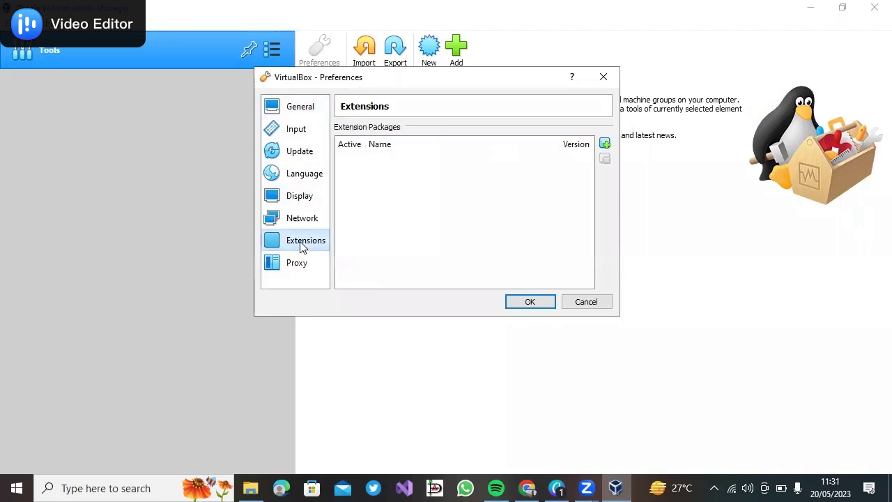
Install the Oracle_VM_VirtualBox_Extension_Pack-6.1.22 package from Downloads, accepting its license, and save the preferences
{"action": "left_click", "coordinate": [605, 143]}
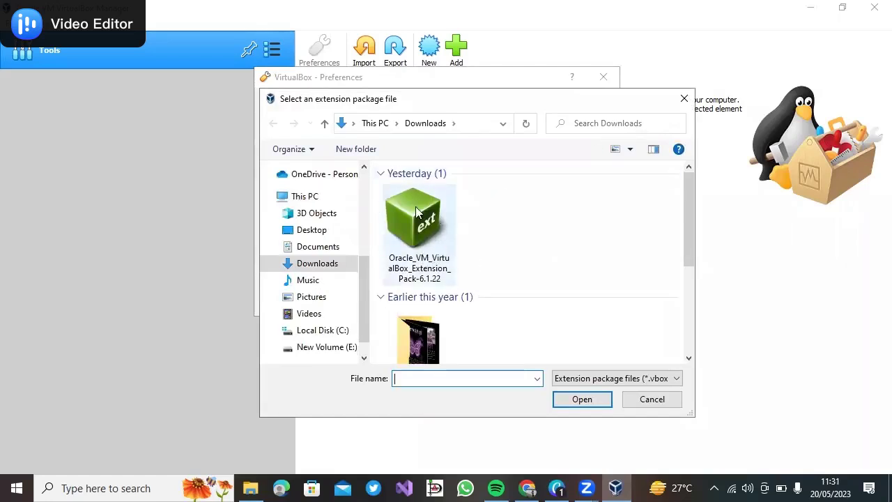
{"action": "left_click", "coordinate": [431, 248]}
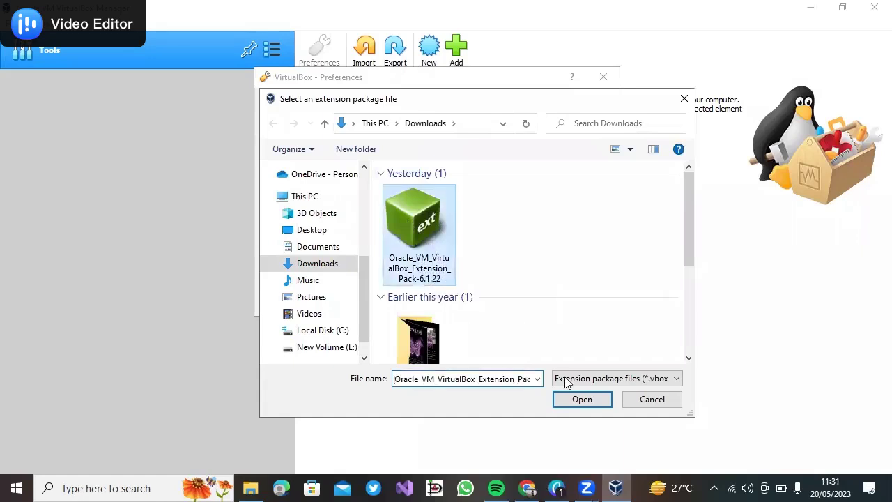
{"action": "left_click", "coordinate": [581, 399]}
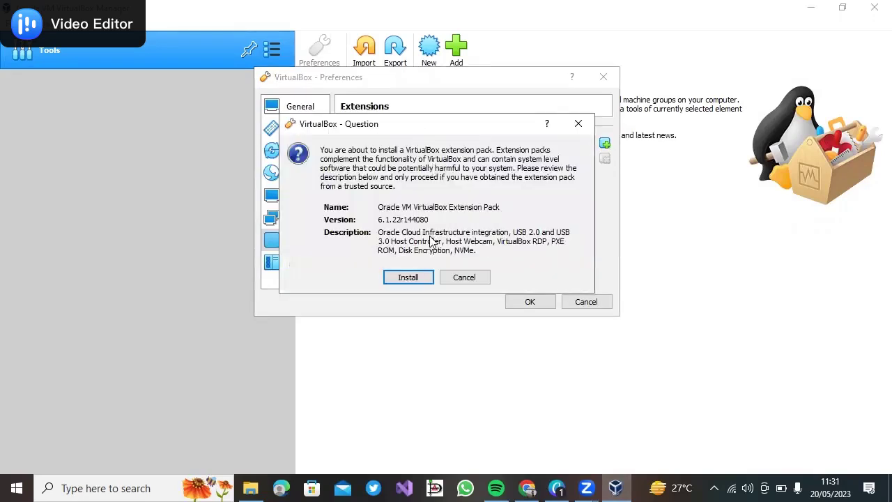
{"action": "left_click", "coordinate": [406, 279]}
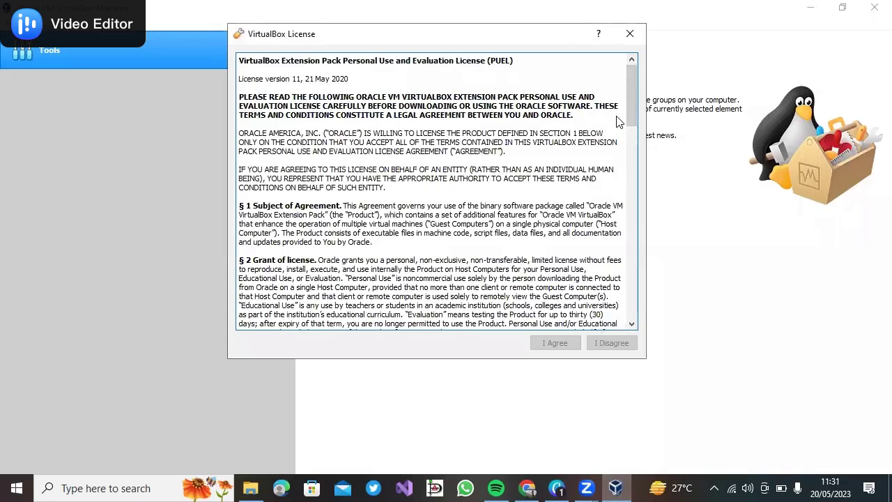
{"action": "left_click_drag", "start_coordinate": [629, 104], "coordinate": [654, 326]}
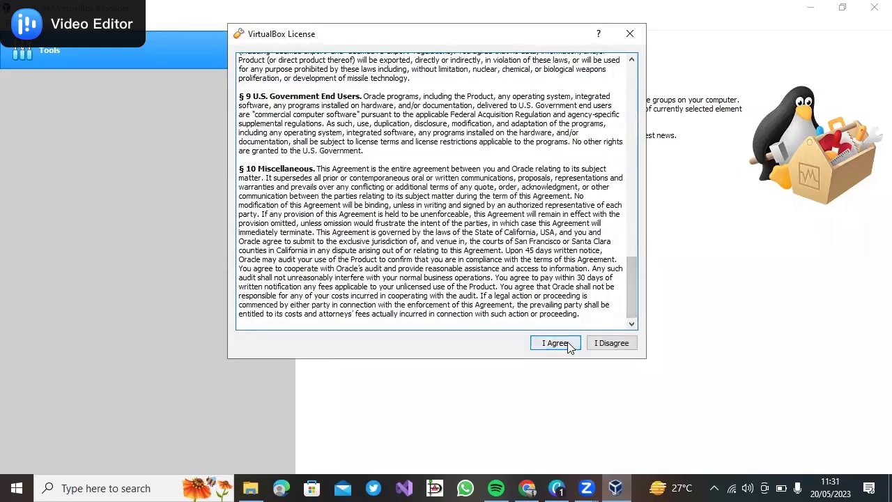
{"action": "left_click", "coordinate": [567, 343]}
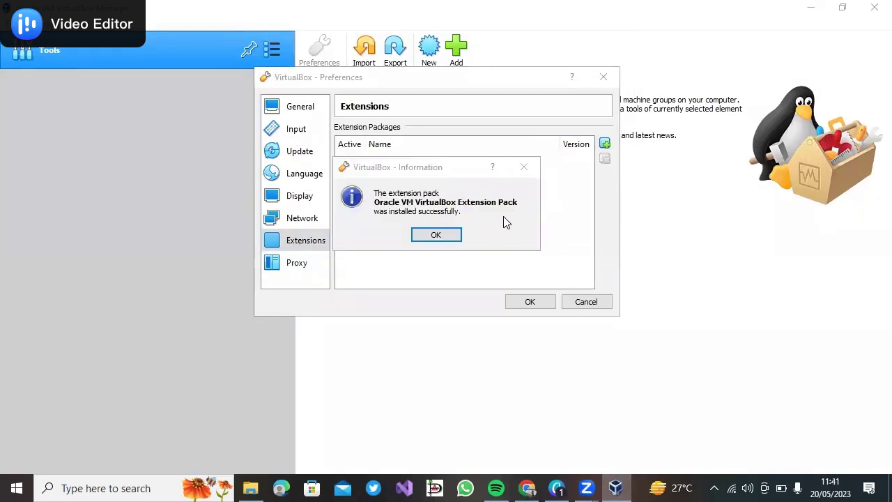
{"action": "left_click", "coordinate": [454, 235]}
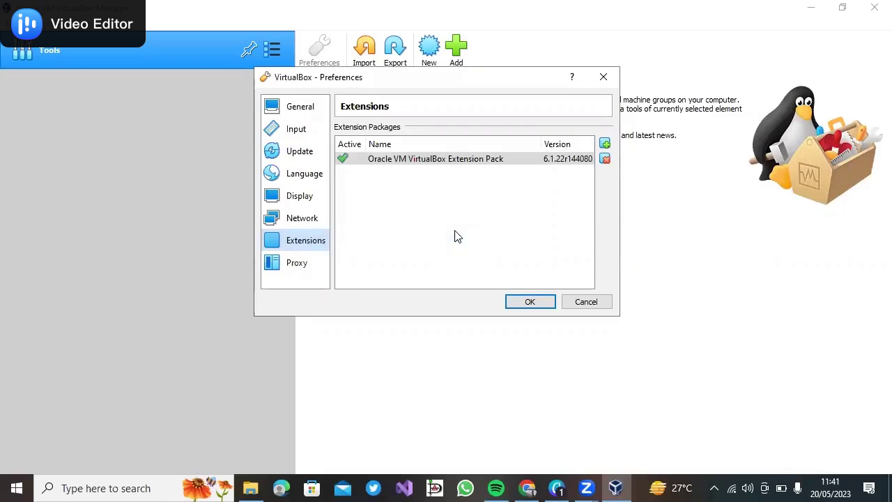
{"action": "left_click", "coordinate": [531, 302]}
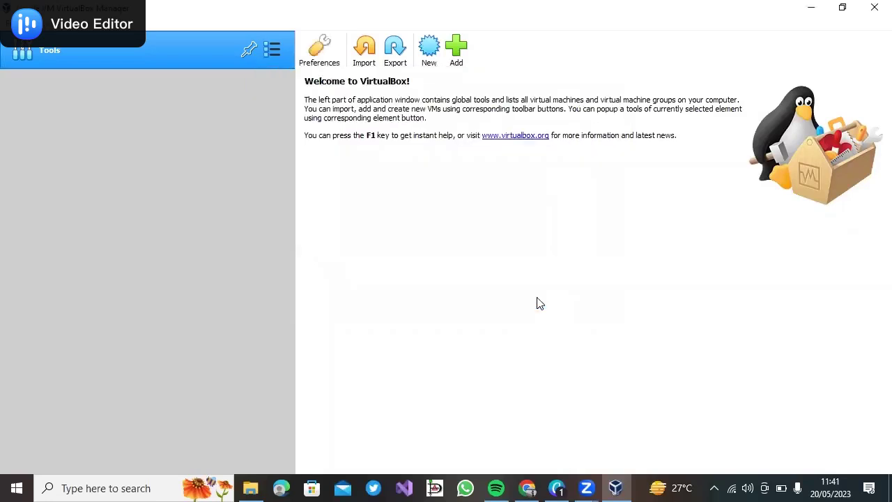
Start a new virtual machine named WindowsXP, type Microsoft Windows, version Windows XP (32-bit), with 192 MB of memory
{"action": "left_click", "coordinate": [434, 60]}
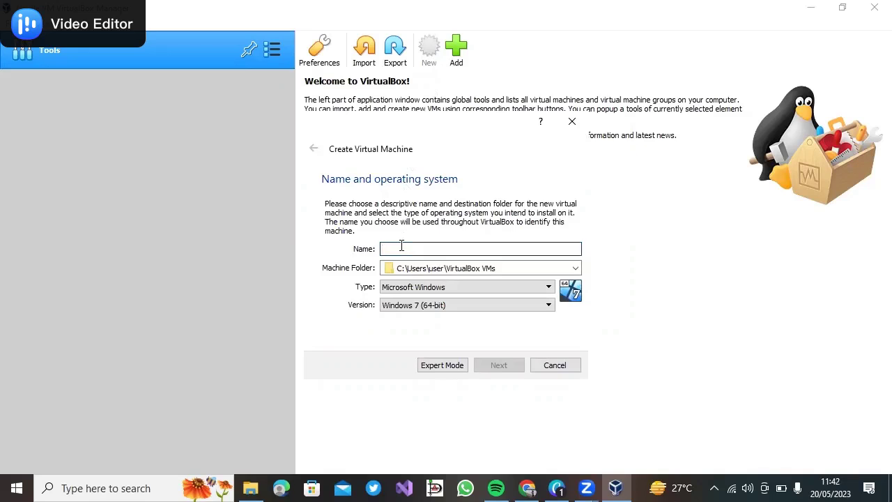
{"action": "type", "text": "Win"}
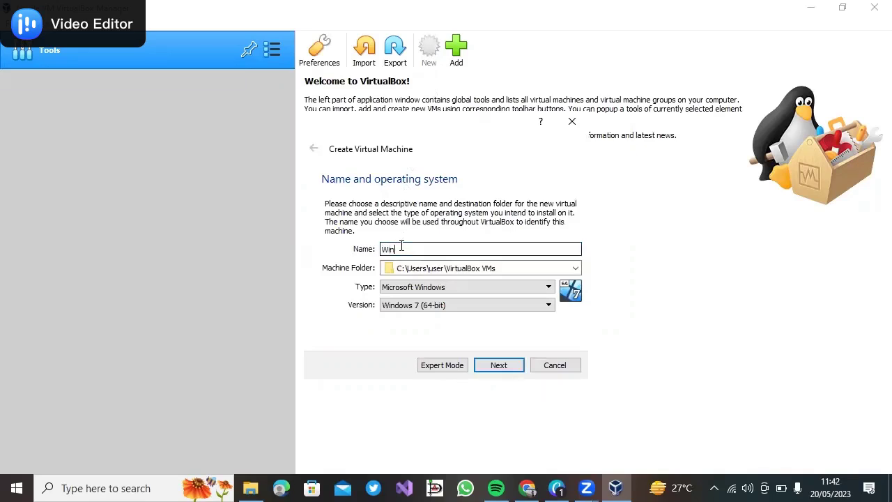
{"action": "type", "text": "dowsXP"}
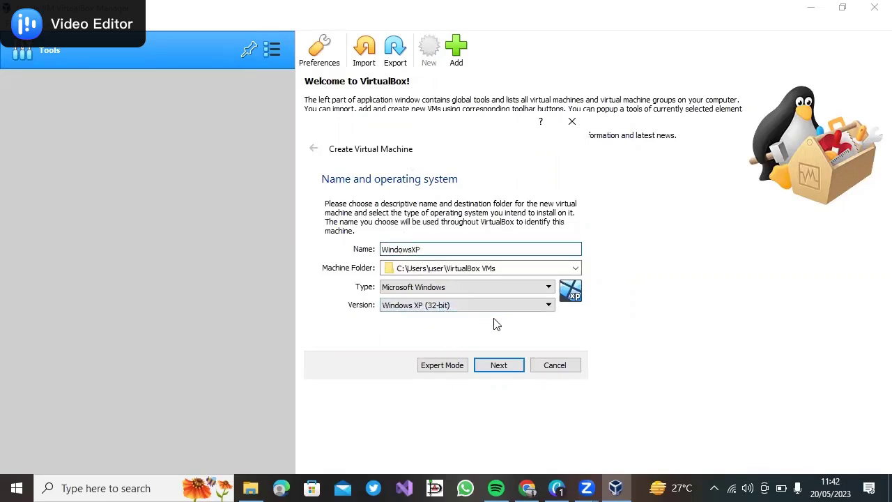
{"action": "left_click", "coordinate": [545, 288]}
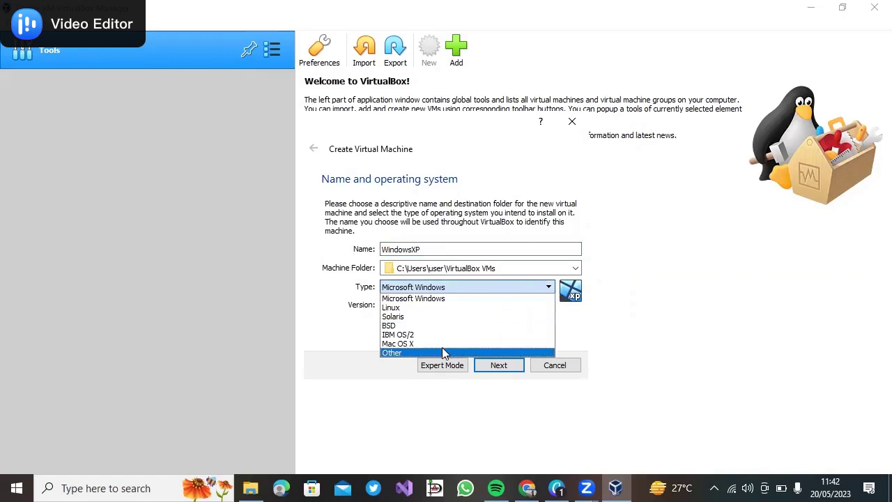
{"action": "left_click", "coordinate": [468, 298]}
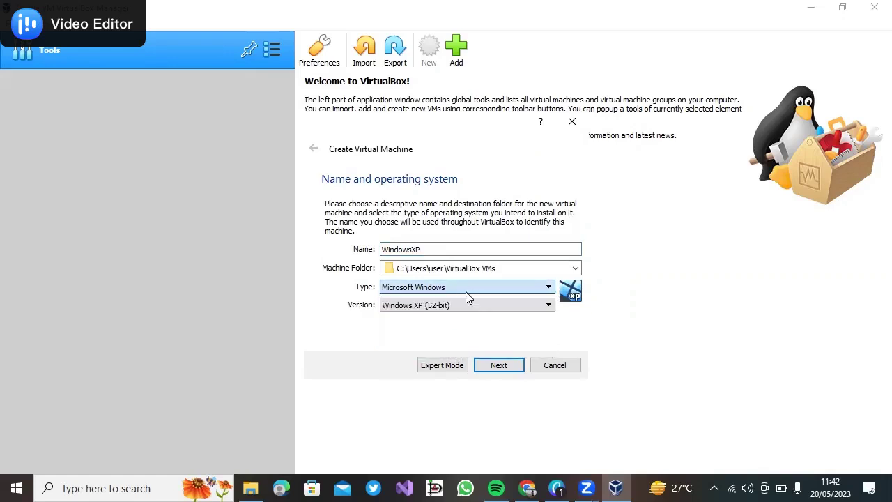
{"action": "left_click", "coordinate": [496, 367]}
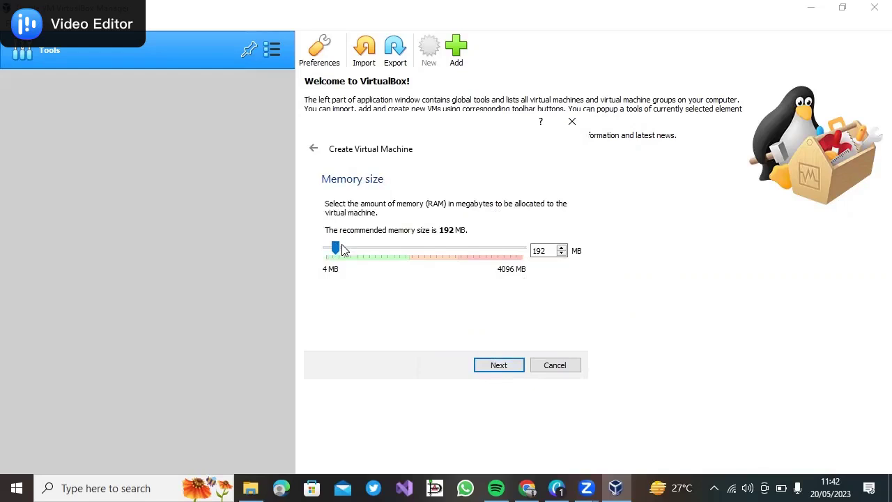
{"action": "left_click", "coordinate": [499, 365]}
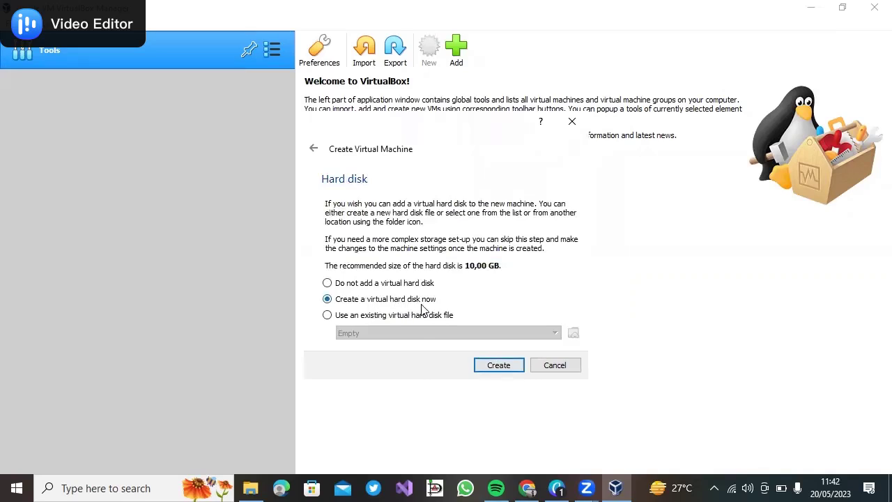
Create a new dynamically allocated 10 GB VDI hard disk for the WindowsXP machine in its default location
{"action": "left_click", "coordinate": [499, 368]}
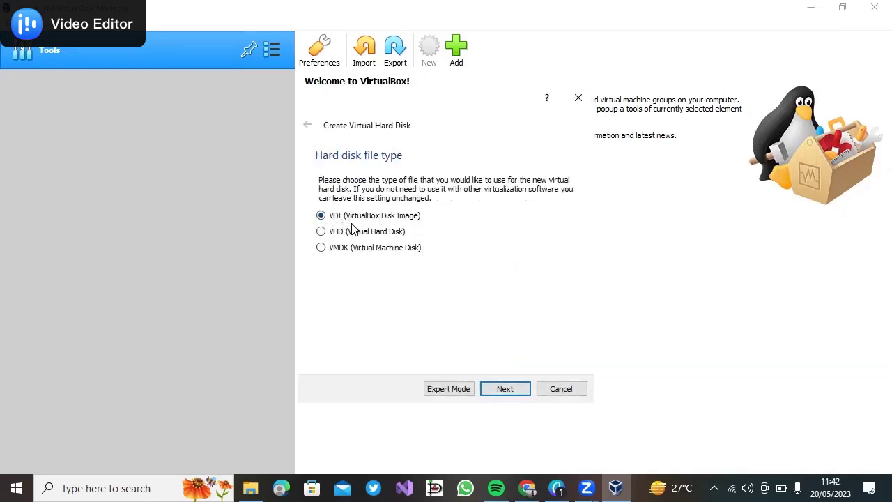
{"action": "left_click", "coordinate": [505, 389]}
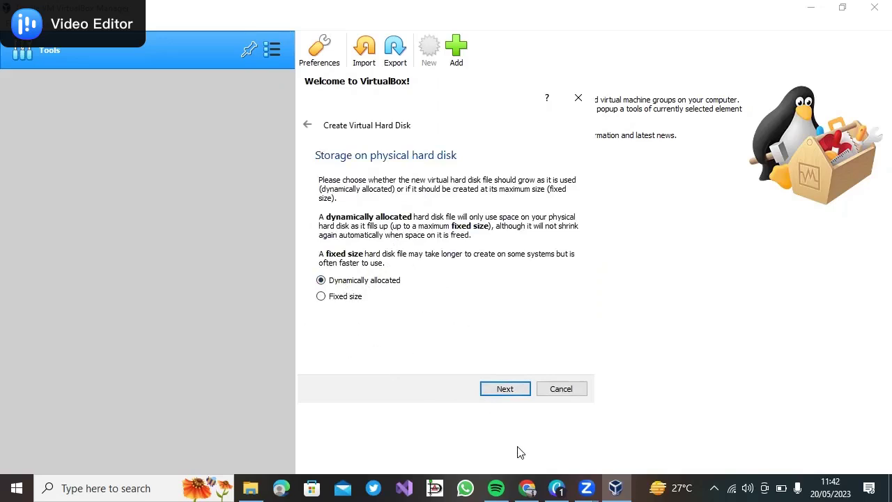
{"action": "left_click", "coordinate": [506, 395]}
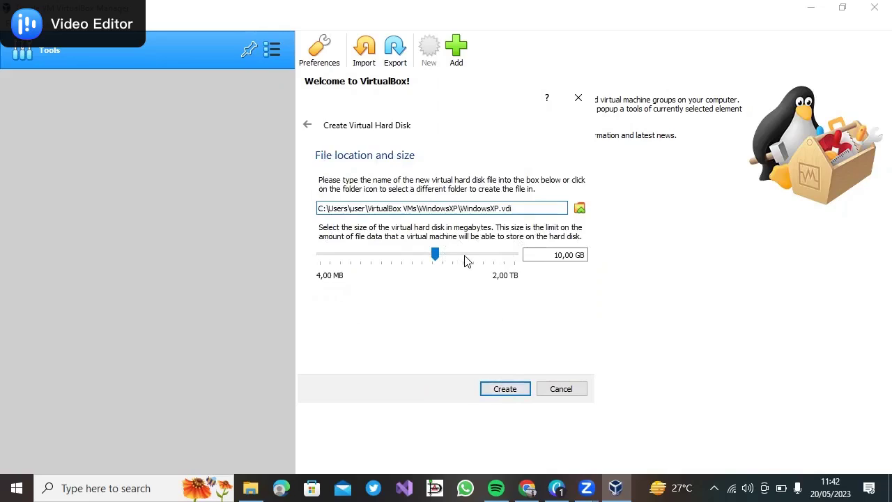
{"action": "left_click", "coordinate": [504, 388]}
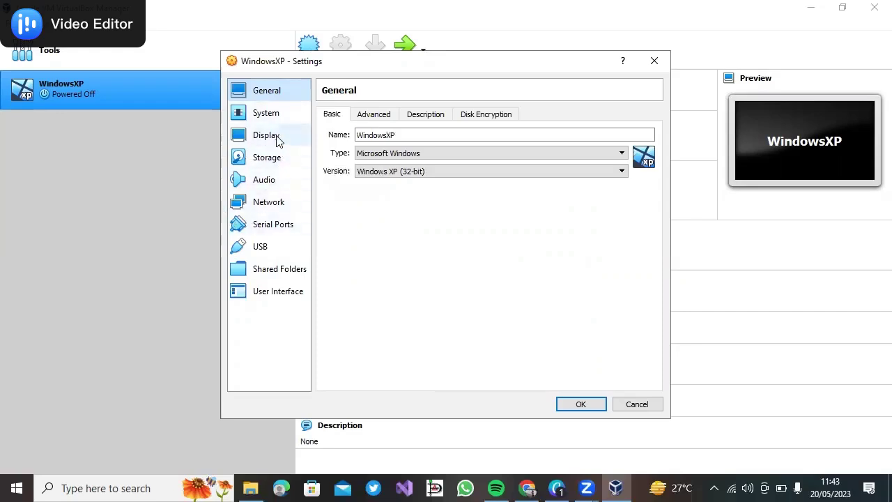
Load the miniXP disk image from Downloads into the WindowsXP machine's empty optical drive and save the settings
{"action": "left_click", "coordinate": [277, 163]}
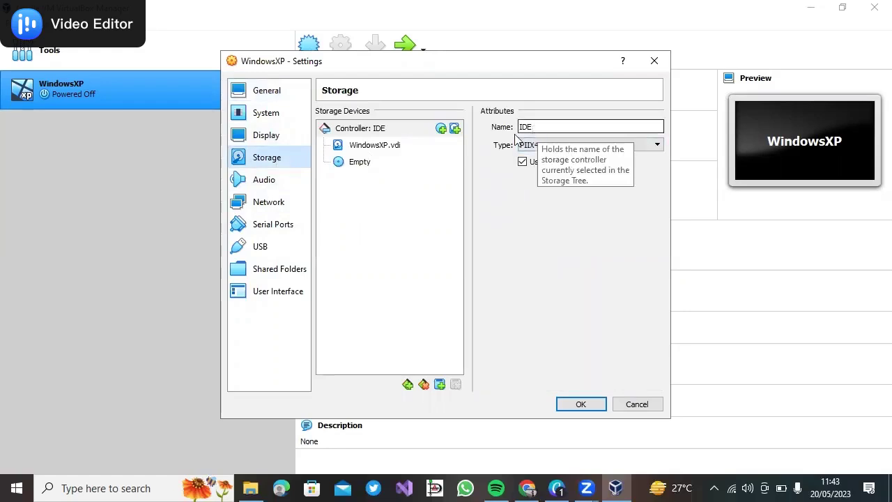
{"action": "left_click", "coordinate": [367, 171]}
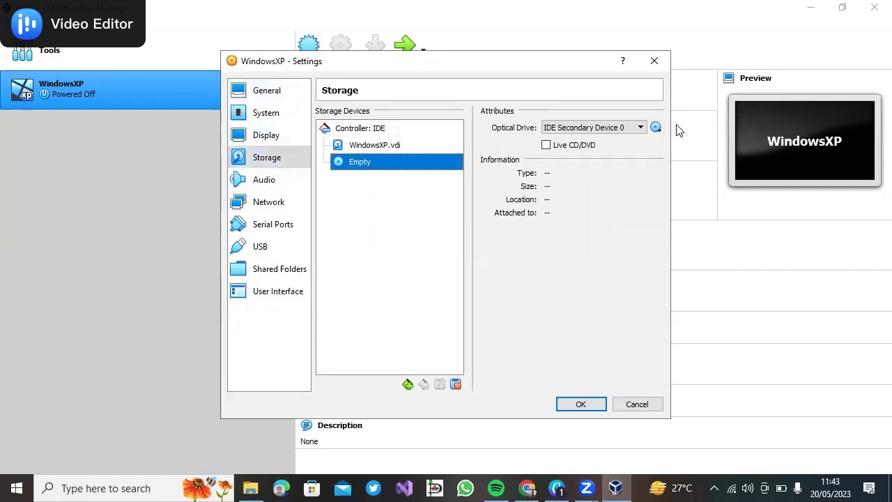
{"action": "left_click", "coordinate": [656, 128]}
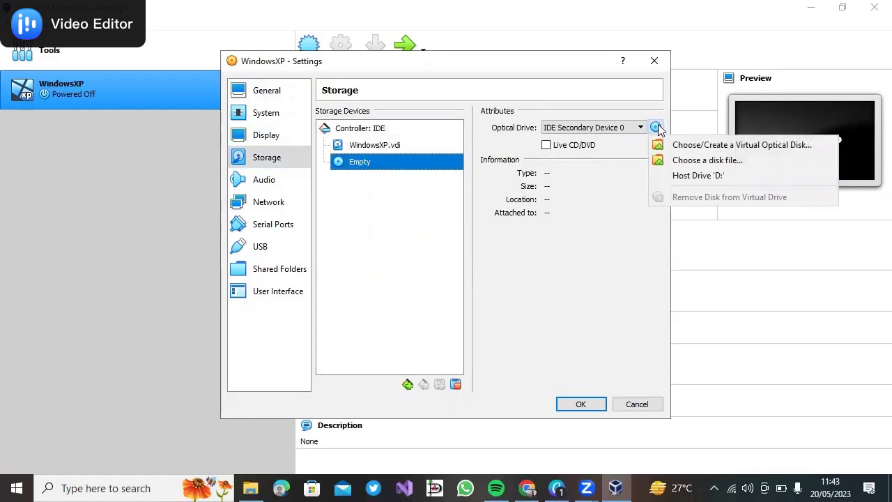
{"action": "left_click", "coordinate": [691, 161]}
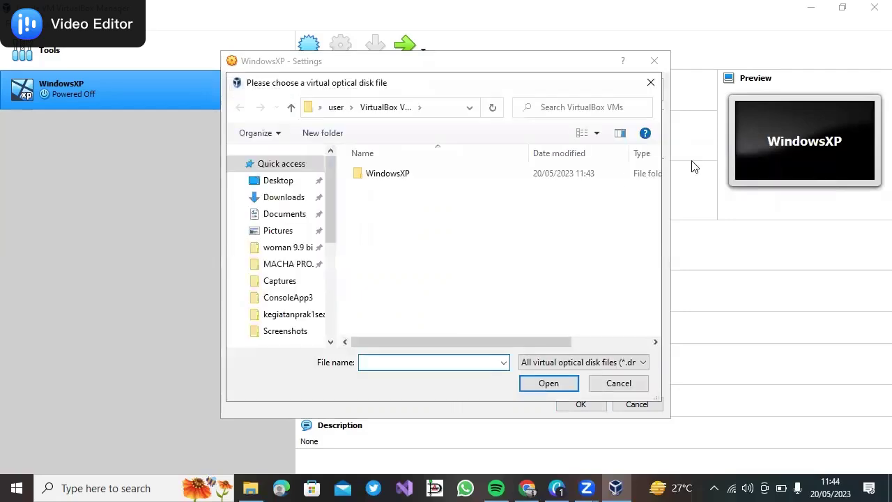
{"action": "left_click", "coordinate": [293, 199]}
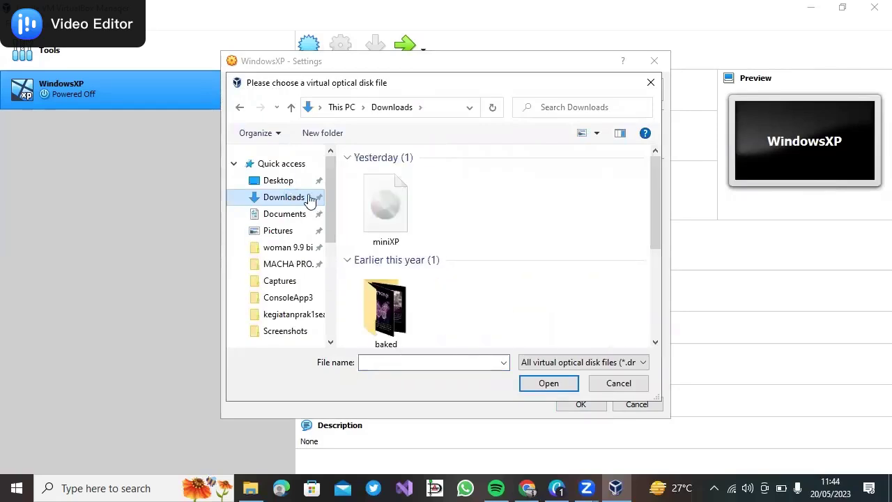
{"action": "left_click", "coordinate": [399, 217]}
{"action": "left_click", "coordinate": [547, 385]}
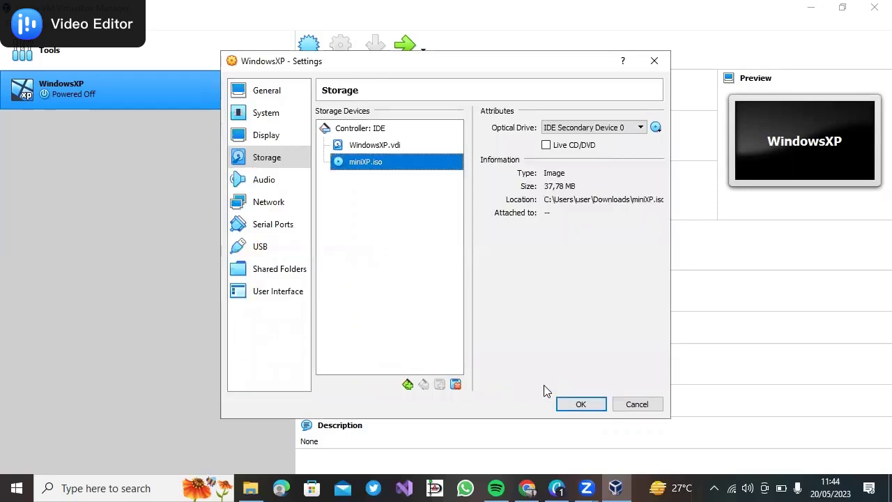
{"action": "left_click", "coordinate": [583, 404]}
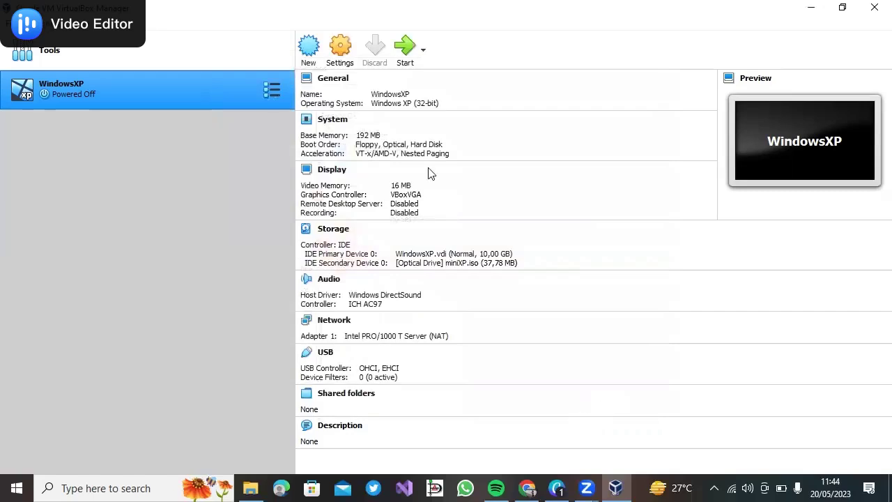
Review the WindowsXP machine's settings categories, including the Adapter 1 attachment options, keeping NAT and accepting the existing configuration
{"action": "left_click", "coordinate": [357, 63]}
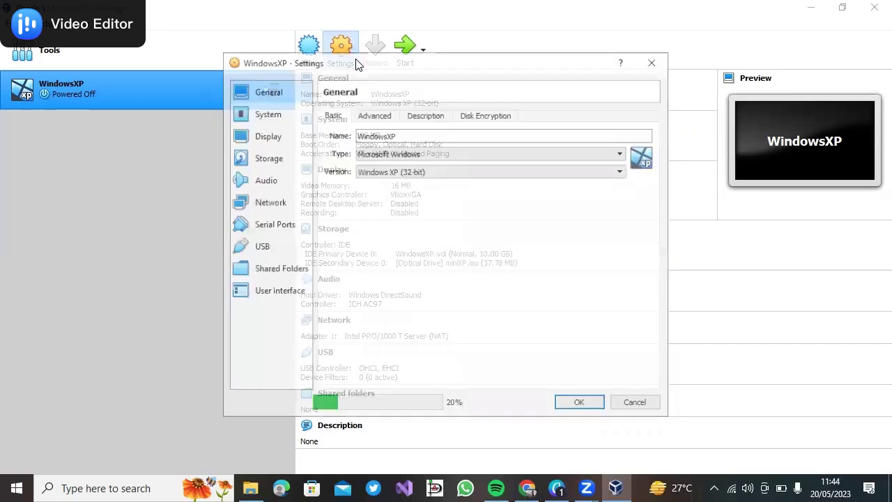
{"action": "left_click", "coordinate": [264, 294]}
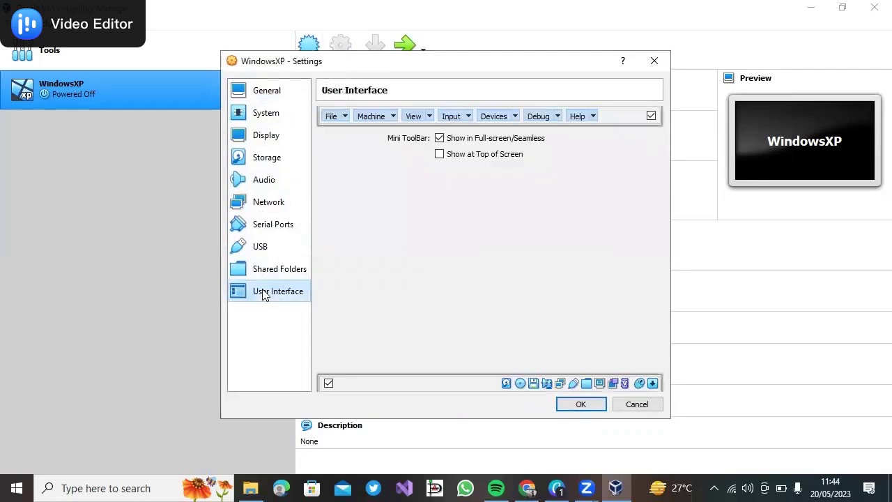
{"action": "left_click", "coordinate": [274, 273]}
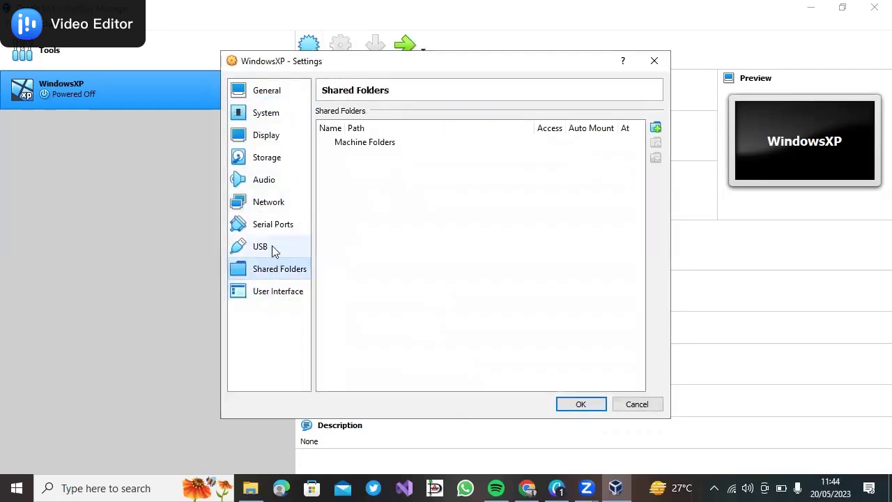
{"action": "left_click", "coordinate": [274, 250]}
{"action": "left_click", "coordinate": [272, 229]}
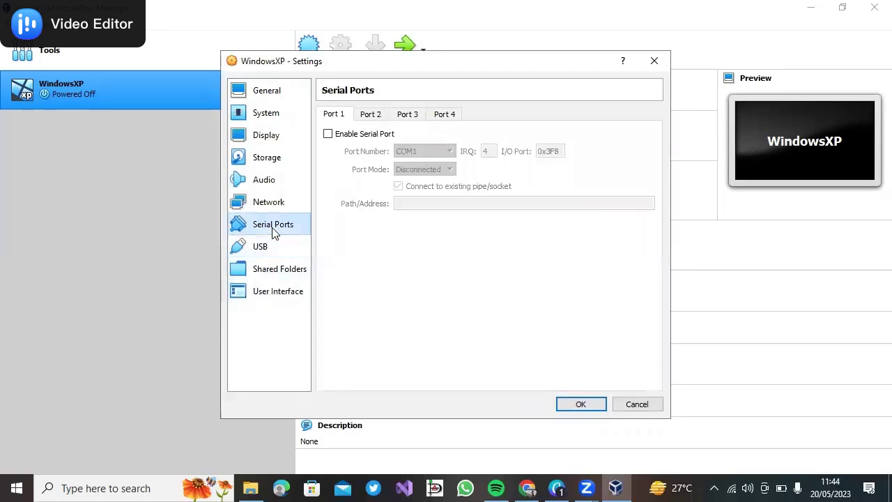
{"action": "left_click", "coordinate": [273, 203]}
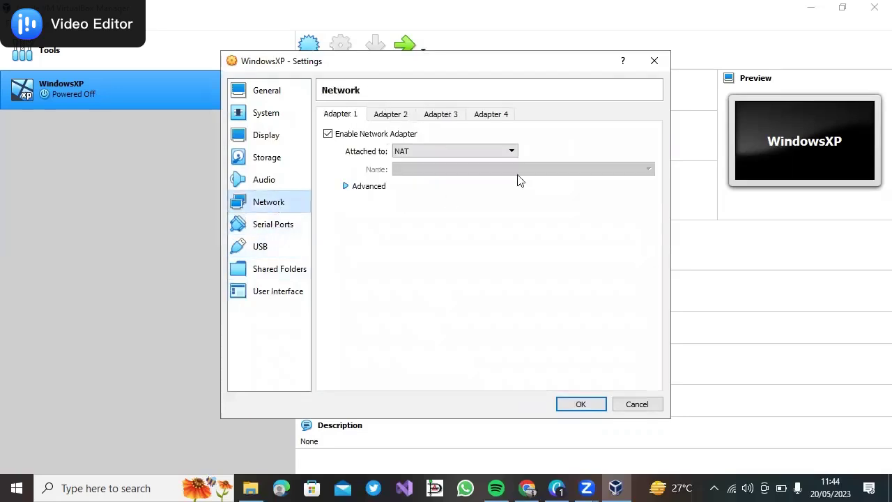
{"action": "left_click", "coordinate": [506, 152]}
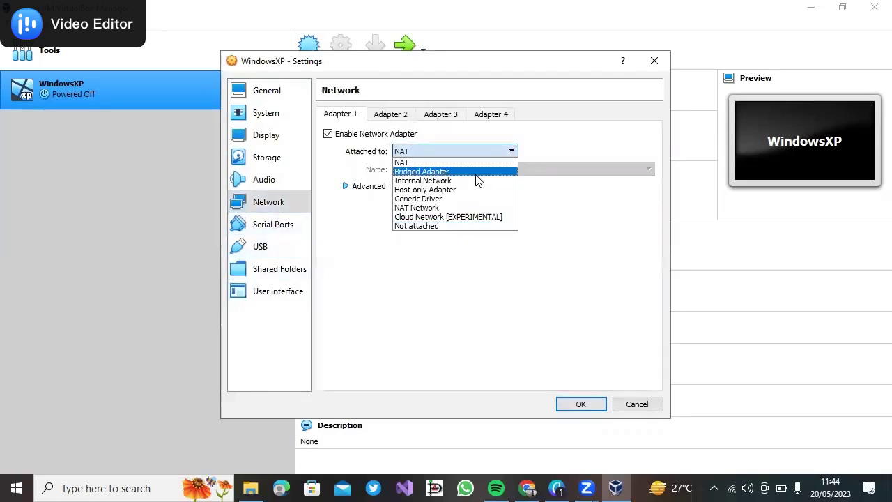
{"action": "left_click", "coordinate": [443, 161]}
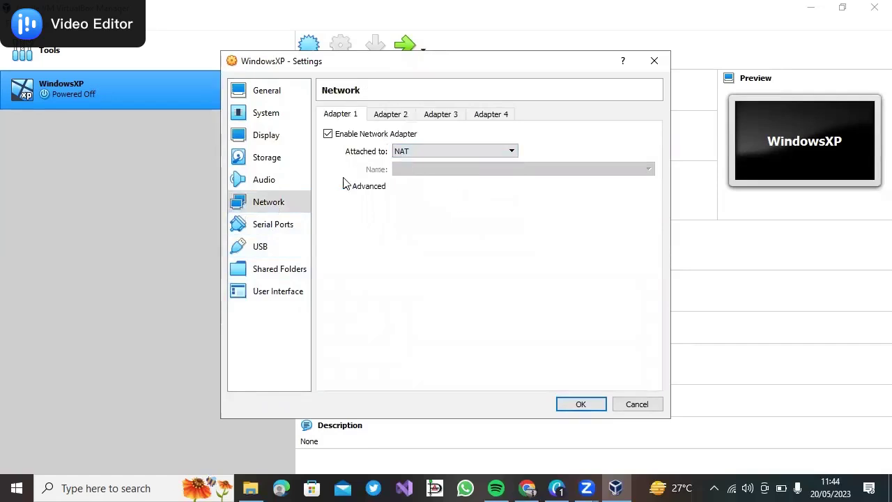
{"action": "left_click", "coordinate": [302, 179]}
{"action": "left_click", "coordinate": [272, 162]}
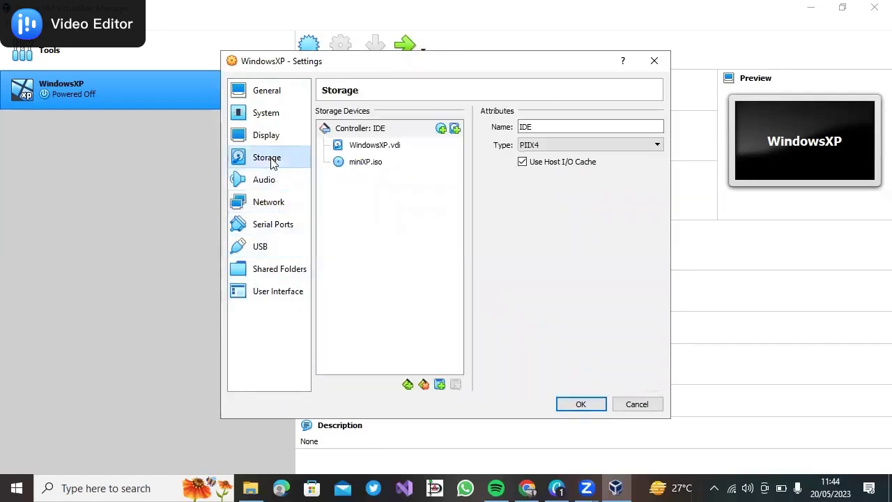
{"action": "left_click", "coordinate": [279, 135]}
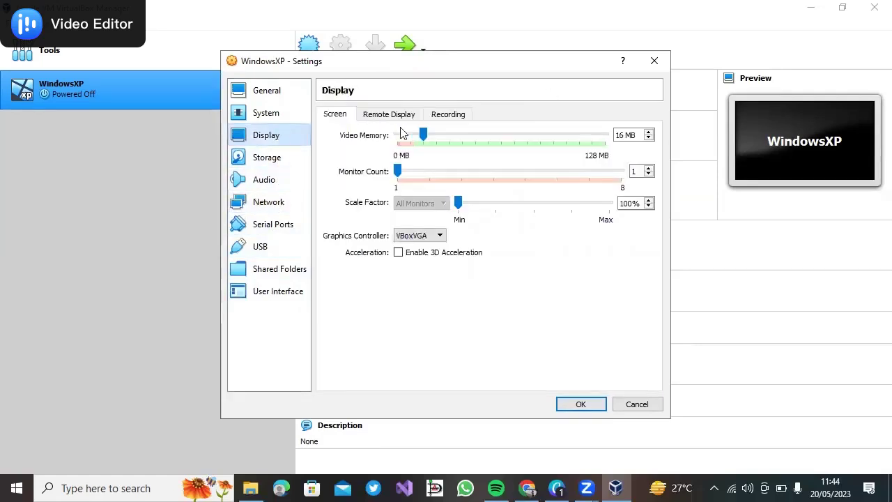
{"action": "left_click", "coordinate": [252, 115]}
{"action": "left_click", "coordinate": [258, 93]}
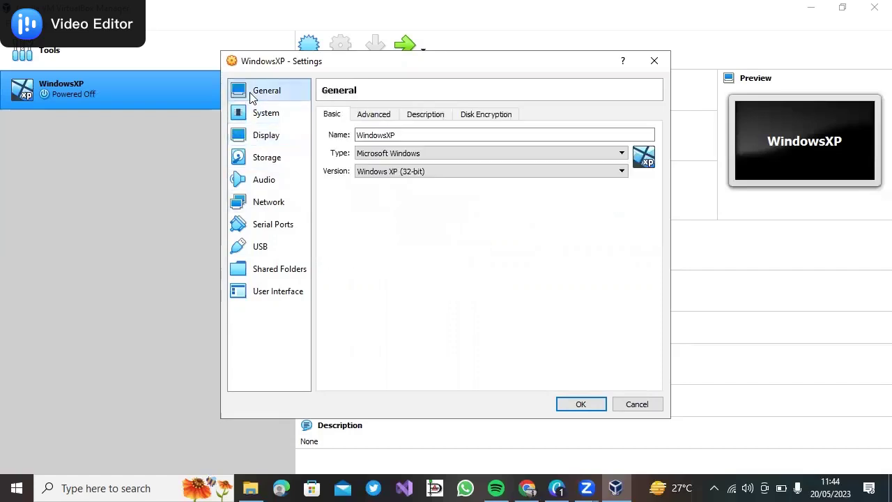
{"action": "left_click", "coordinate": [581, 407]}
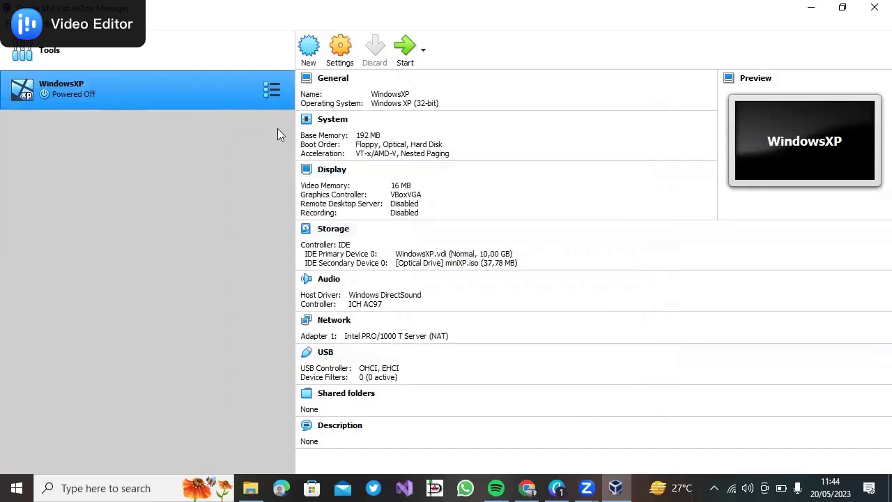
Boot the WindowsXP machine to its miniXP desktop and shut down the guest Windows
{"action": "left_click", "coordinate": [405, 47]}
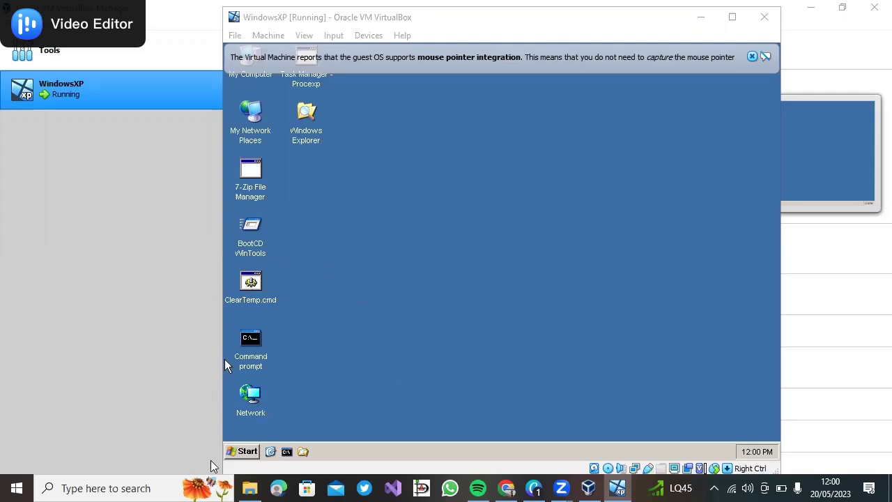
{"action": "left_click", "coordinate": [244, 452]}
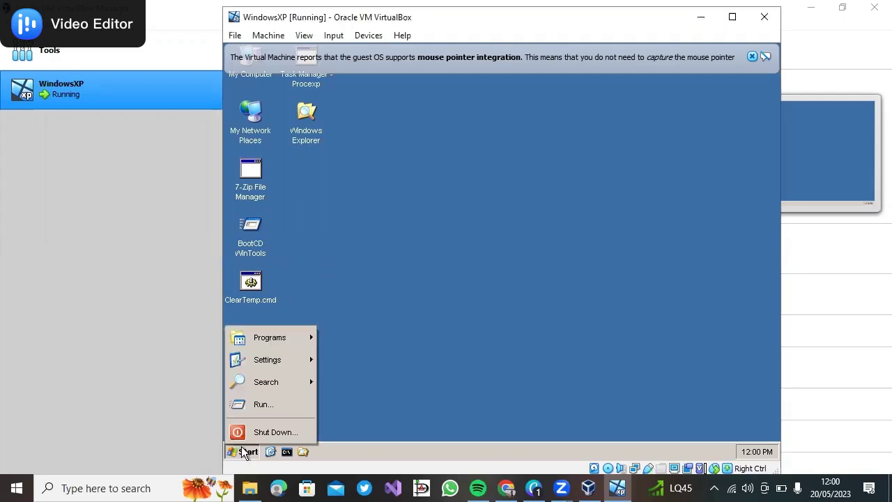
{"action": "left_click", "coordinate": [251, 433]}
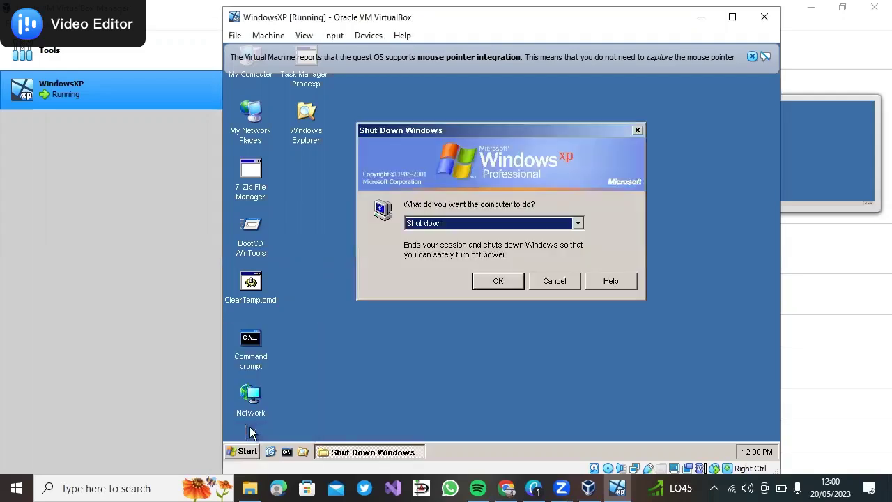
{"action": "left_click", "coordinate": [491, 284]}
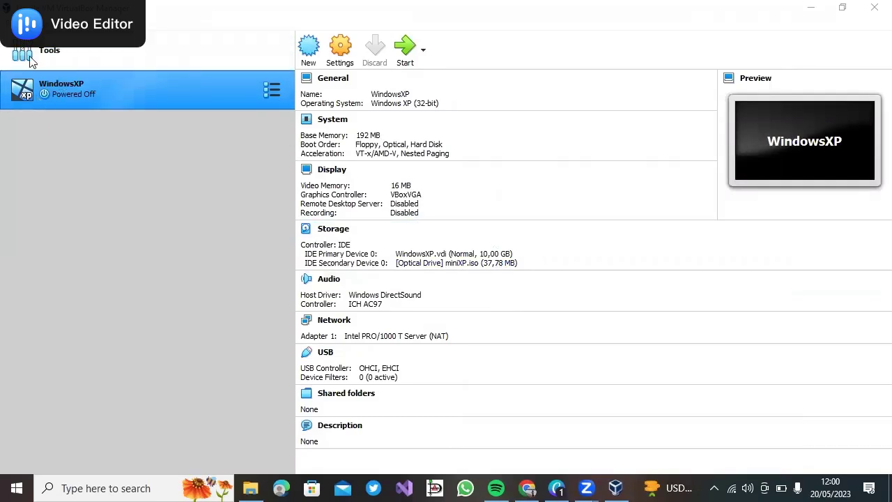
{"action": "key", "text": "alt+f"}
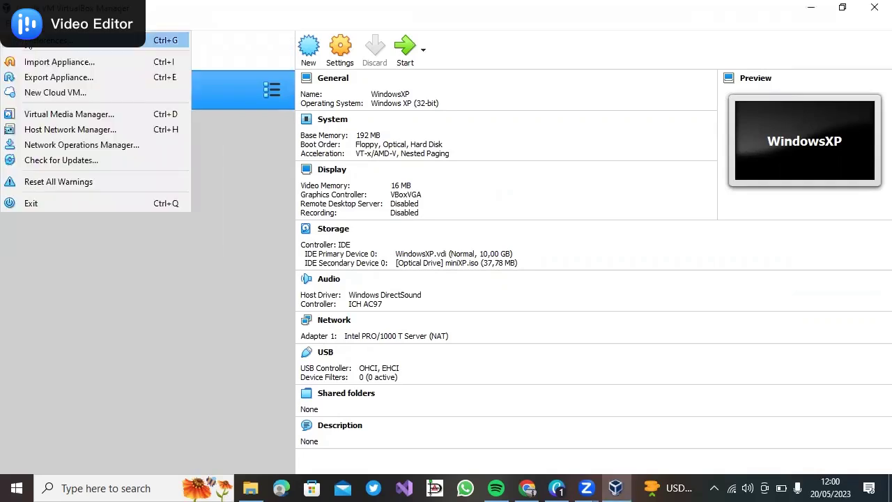
{"action": "left_click", "coordinate": [50, 60]}
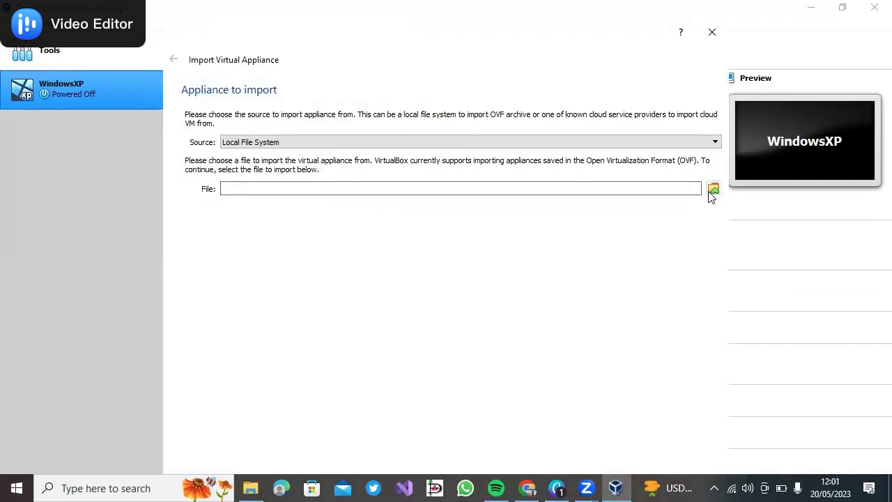
{"action": "left_click", "coordinate": [711, 194]}
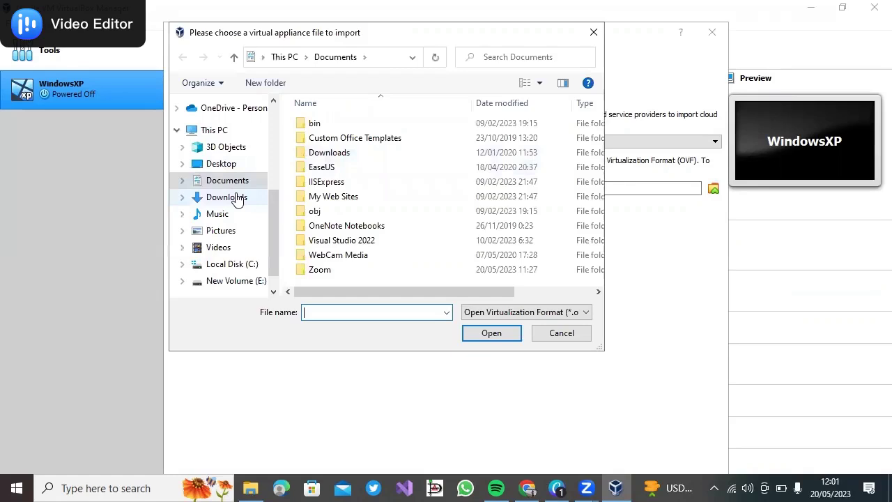
{"action": "left_click", "coordinate": [237, 198]}
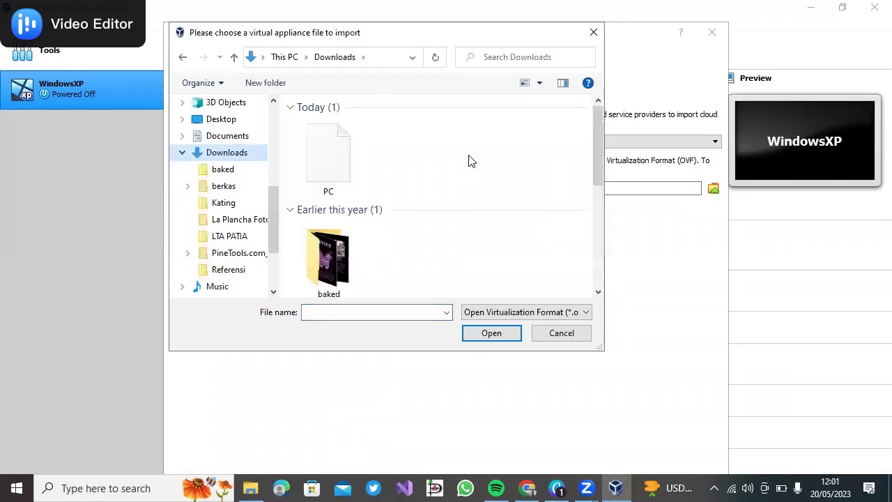
{"action": "left_click", "coordinate": [341, 165]}
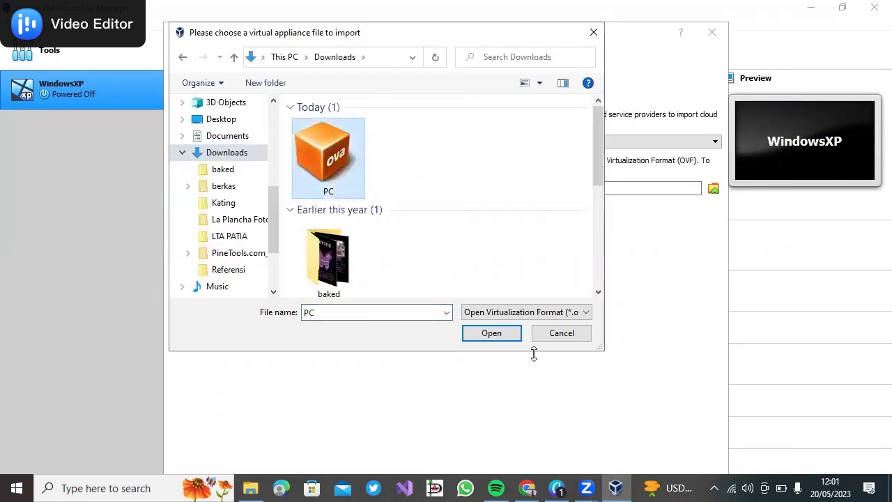
{"action": "left_click", "coordinate": [508, 338]}
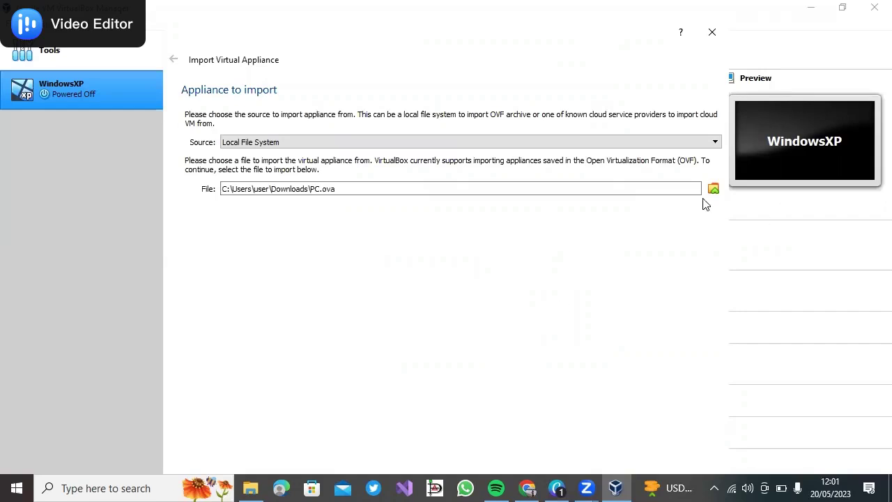
{"action": "key", "text": "Down"}
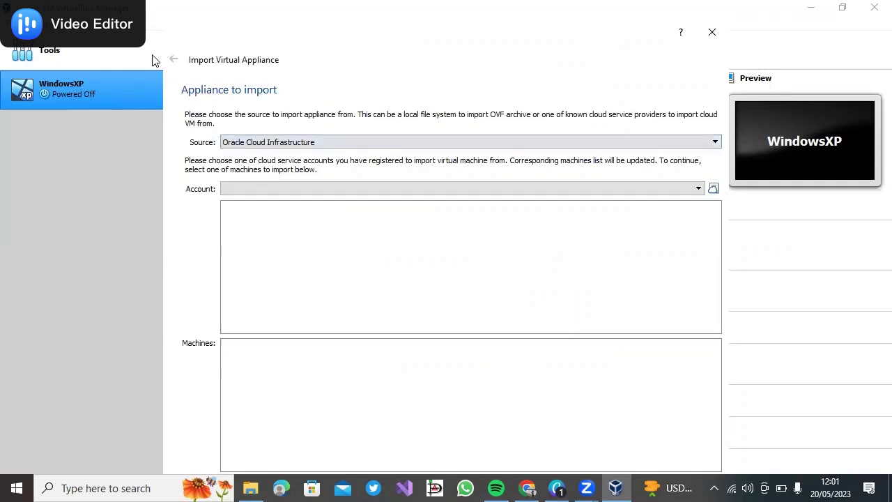
{"action": "left_click", "coordinate": [715, 143]}
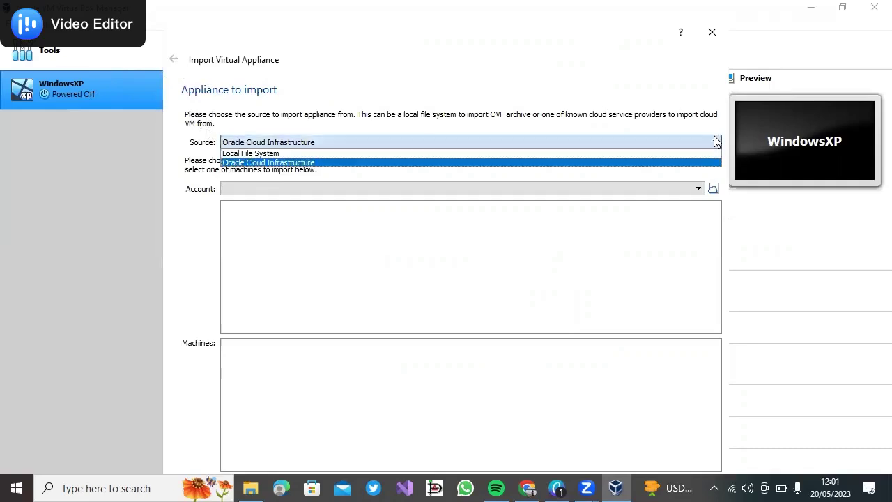
{"action": "left_click", "coordinate": [636, 154]}
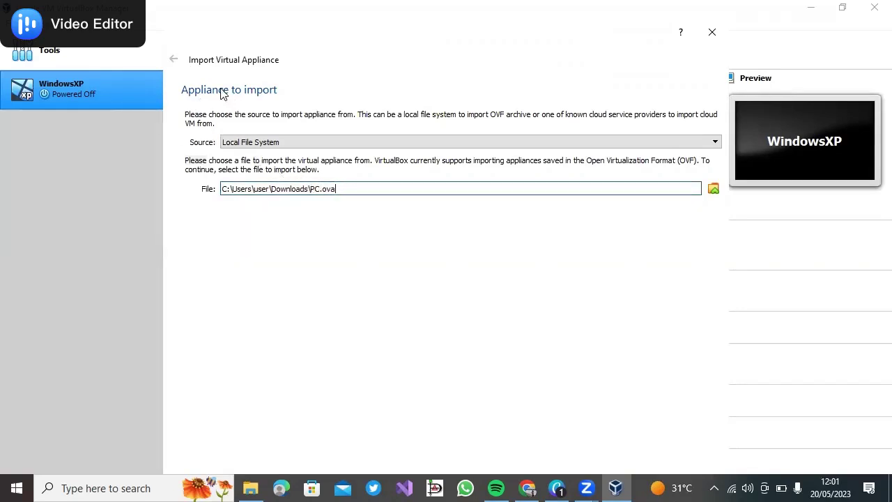
{"action": "left_click", "coordinate": [721, 33]}
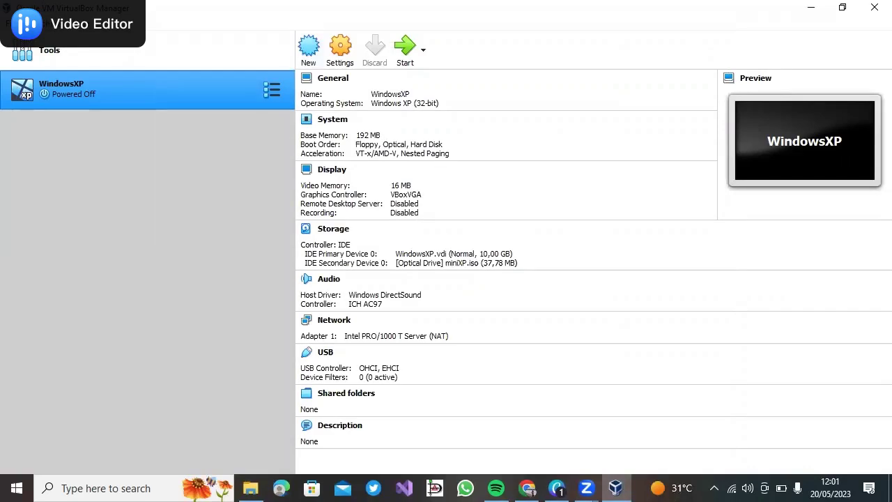
Begin a virtual appliance import from the local file system, choosing PC.ova in Downloads as the source file
{"action": "left_click", "coordinate": [9, 22]}
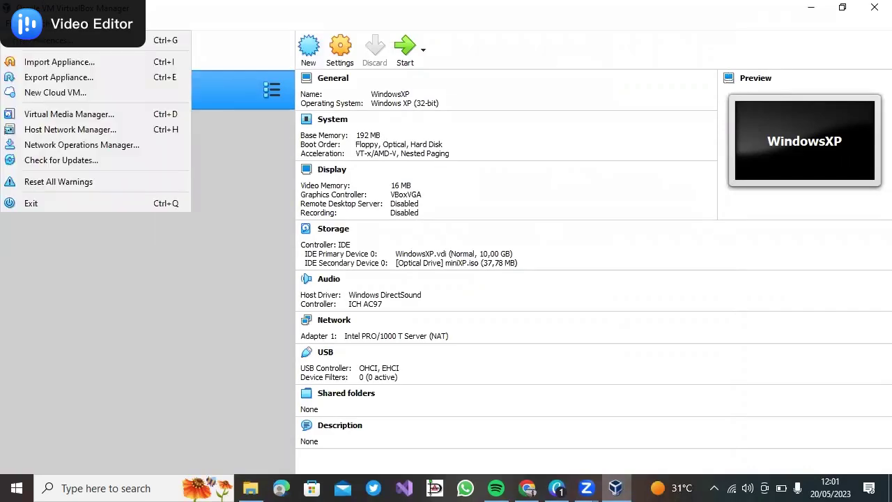
{"action": "left_click", "coordinate": [56, 64]}
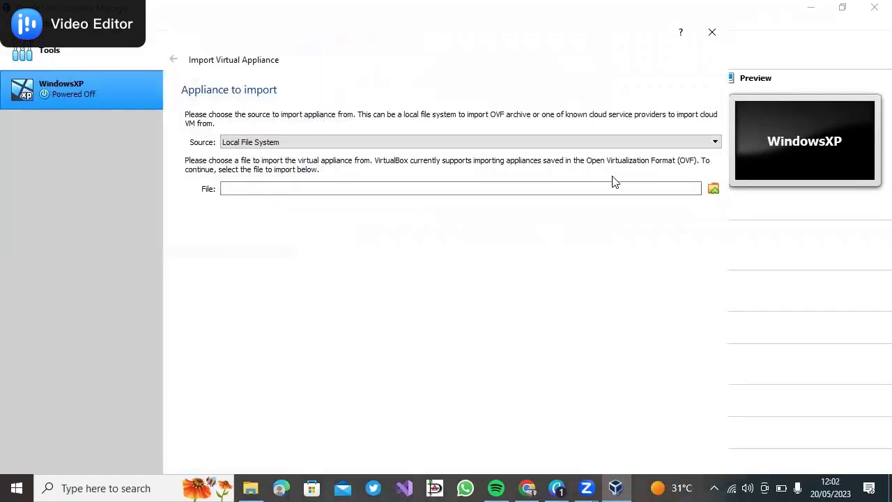
{"action": "left_click", "coordinate": [712, 189]}
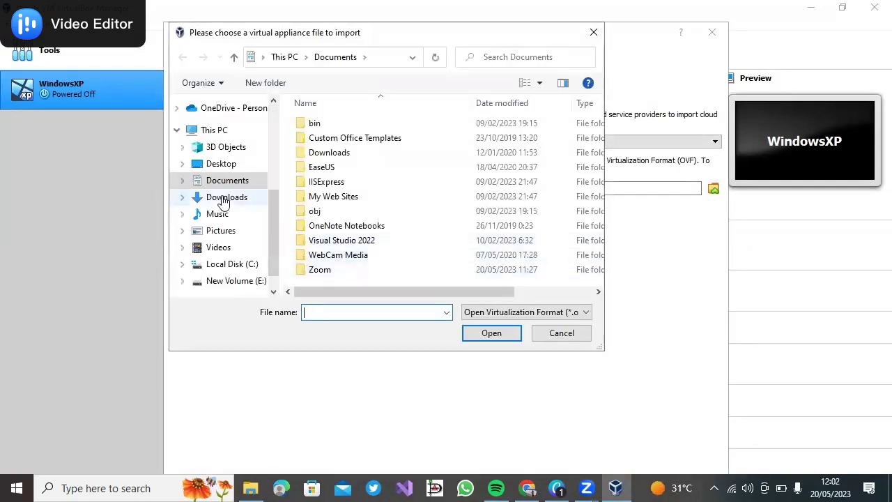
{"action": "left_click", "coordinate": [223, 199]}
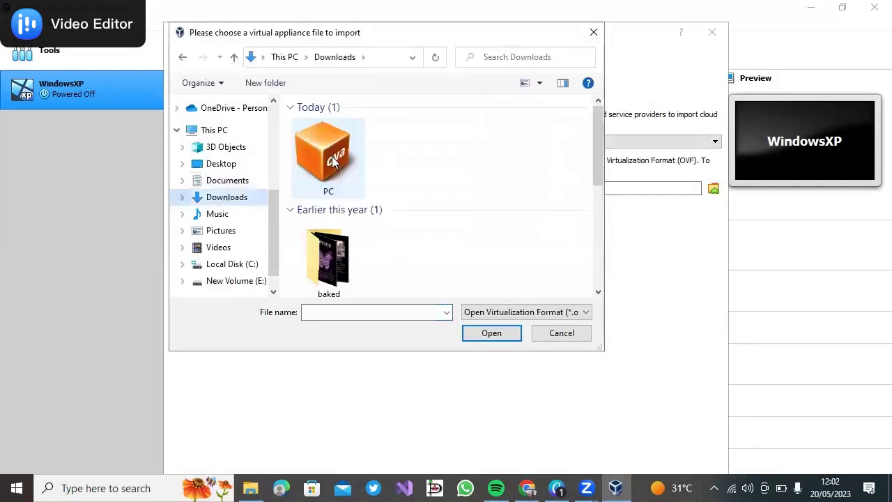
{"action": "left_click", "coordinate": [332, 159]}
{"action": "double_click", "coordinate": [333, 159]}
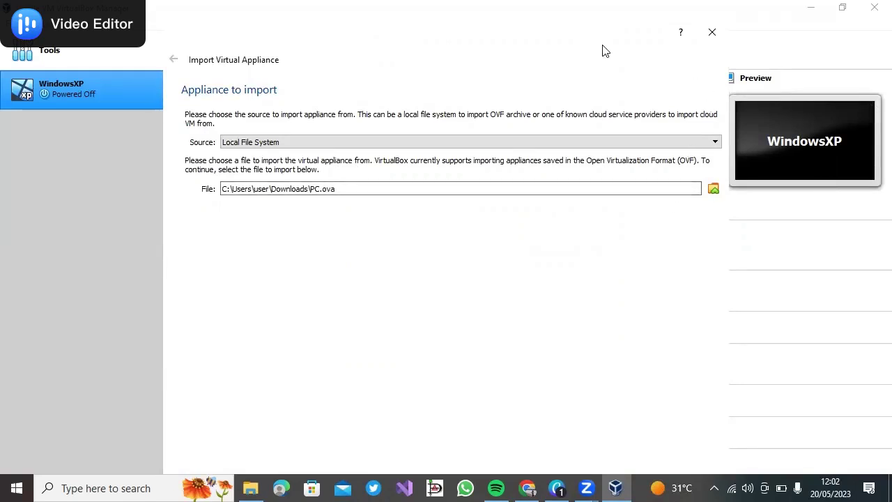
Import the appliance with its suggested settings and hard drives as VDI, agreeing to the software license
{"action": "left_click_drag", "start_coordinate": [499, 78], "coordinate": [520, 92]}
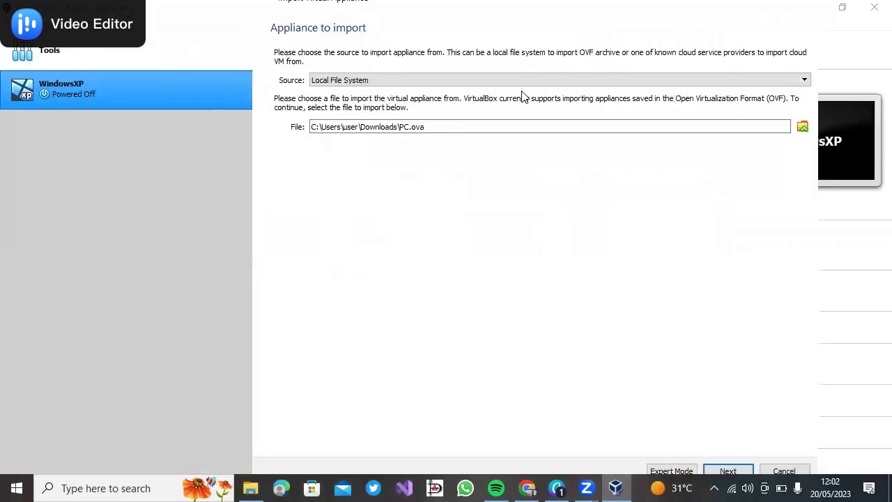
{"action": "left_click", "coordinate": [728, 471]}
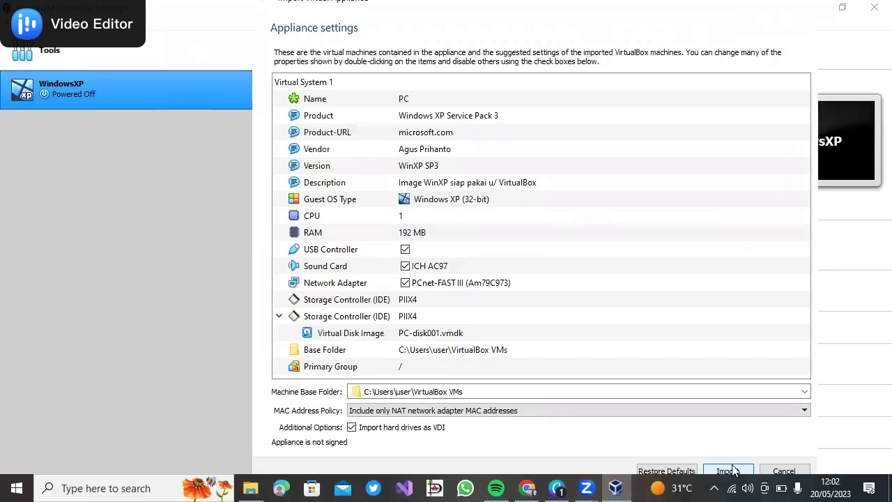
{"action": "left_click", "coordinate": [728, 470]}
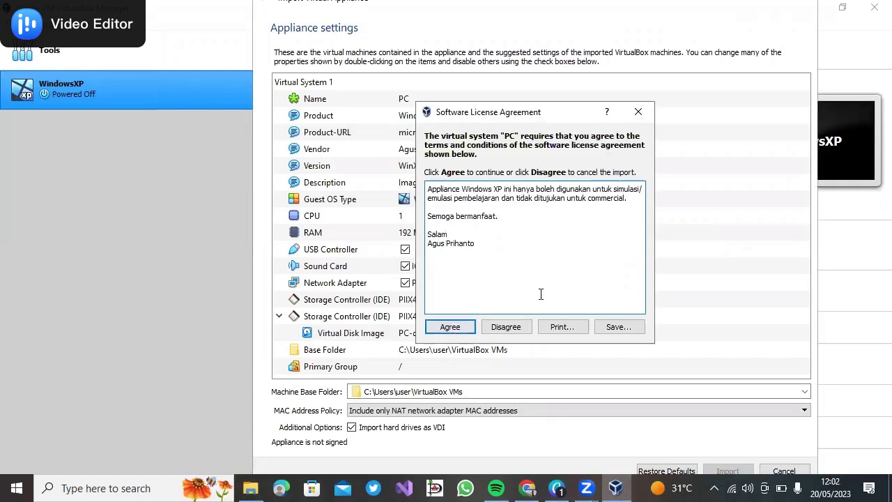
{"action": "left_click", "coordinate": [450, 327]}
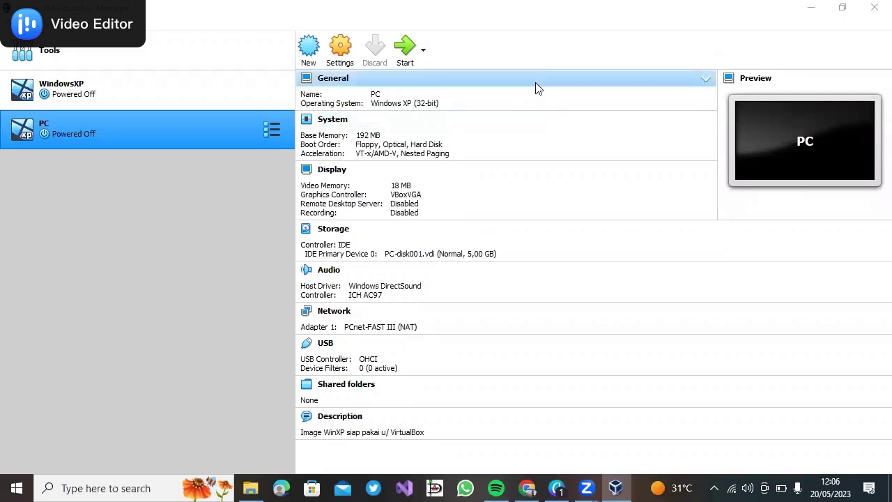
Start the imported PC machine, dismiss the keyboard capture and mouse integration notices, and maximize its window
{"action": "left_click", "coordinate": [406, 52]}
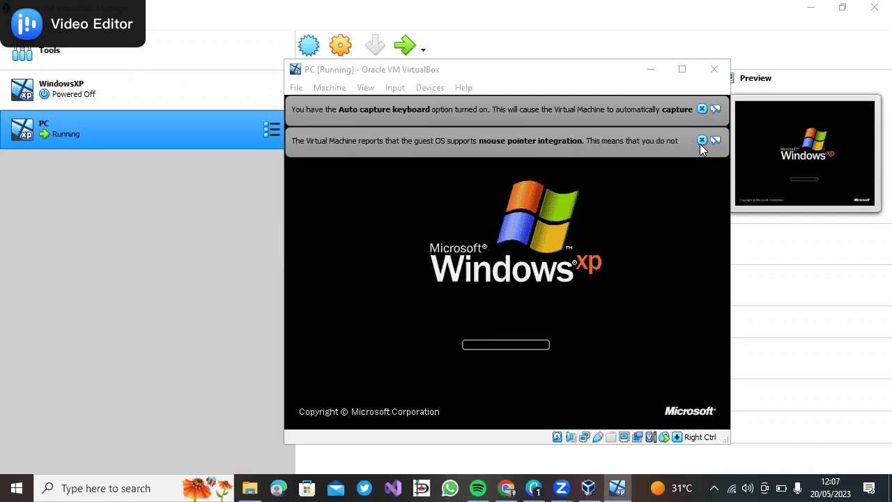
{"action": "left_click", "coordinate": [702, 140]}
{"action": "left_click", "coordinate": [701, 109]}
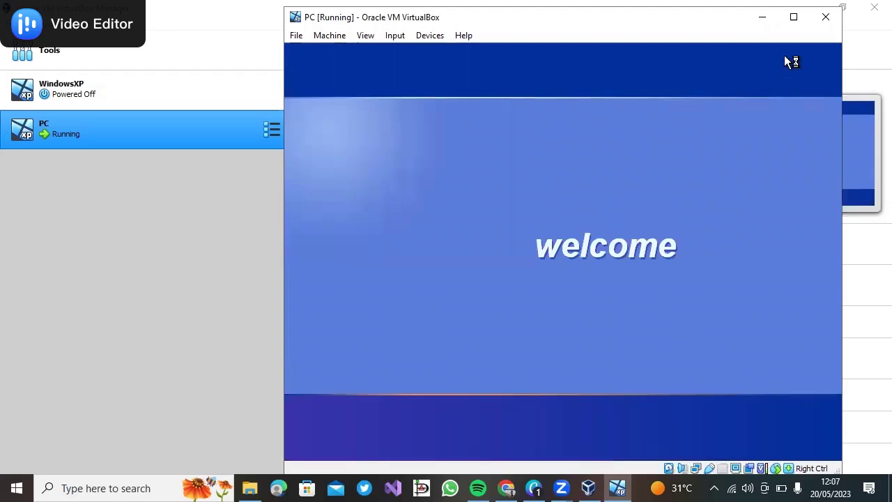
{"action": "left_click", "coordinate": [792, 18]}
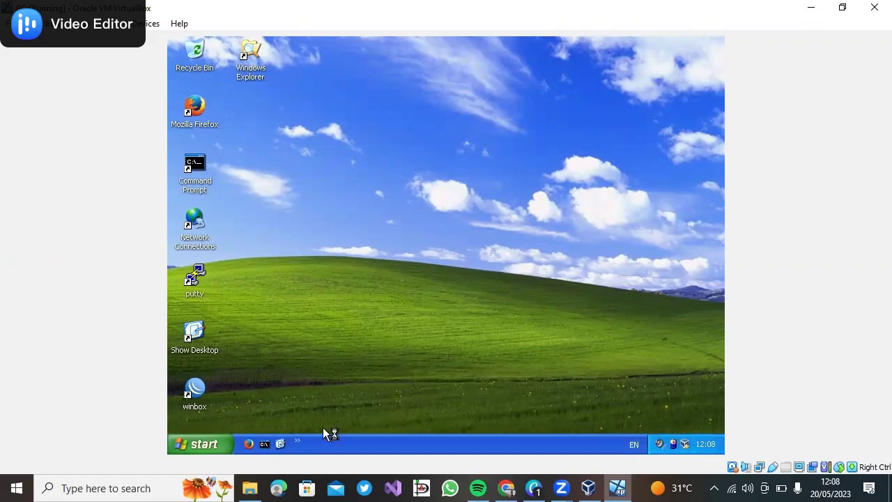
Open the guest's Start menu and dismiss the balloon about unused desktop icons
{"action": "left_click", "coordinate": [192, 446]}
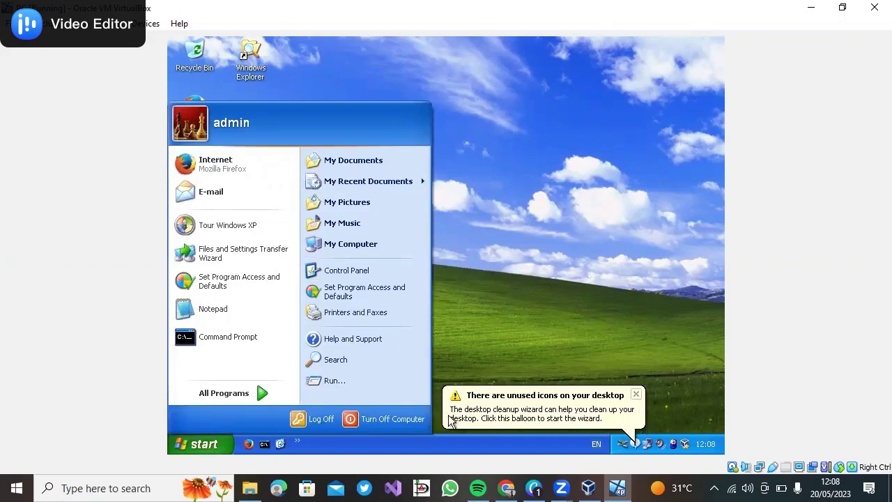
{"action": "left_click", "coordinate": [635, 395]}
{"action": "left_click", "coordinate": [635, 396]}
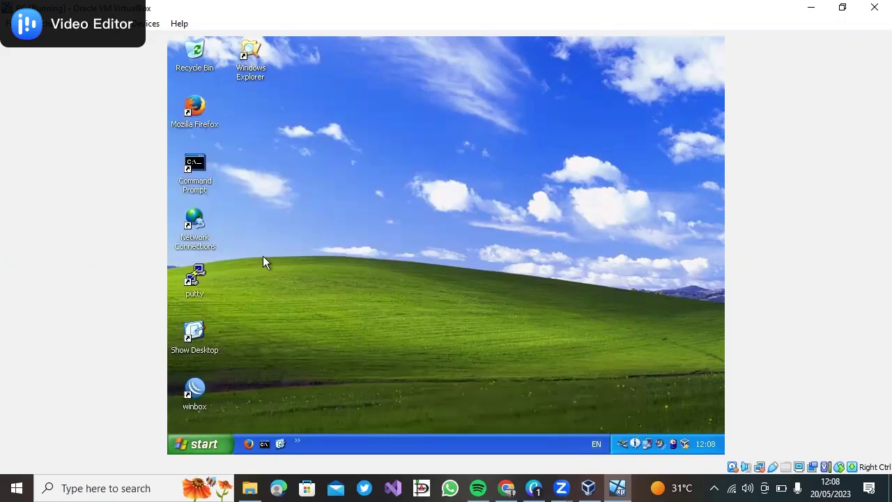